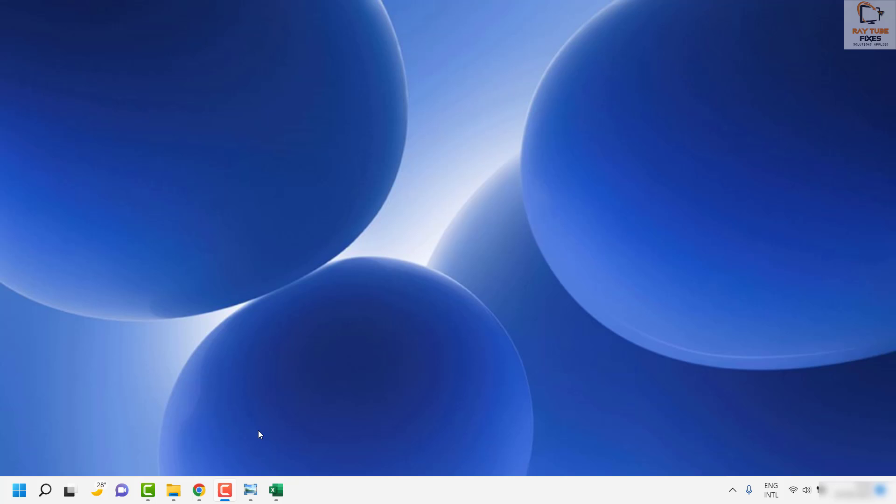
View the Excel memory error screenshot, then open Task Manager's full Details list.
mouse_move(250, 490)
click(259, 431)
key(ctrl+shift+Escape)
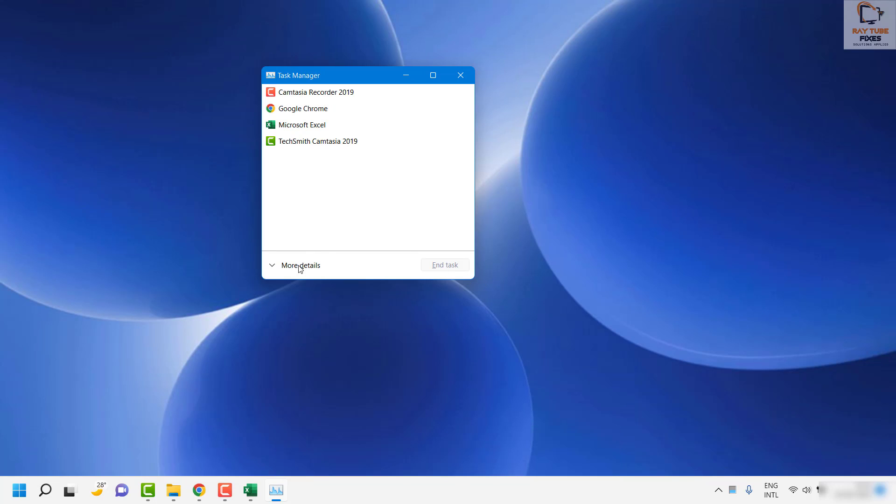
click(275, 269)
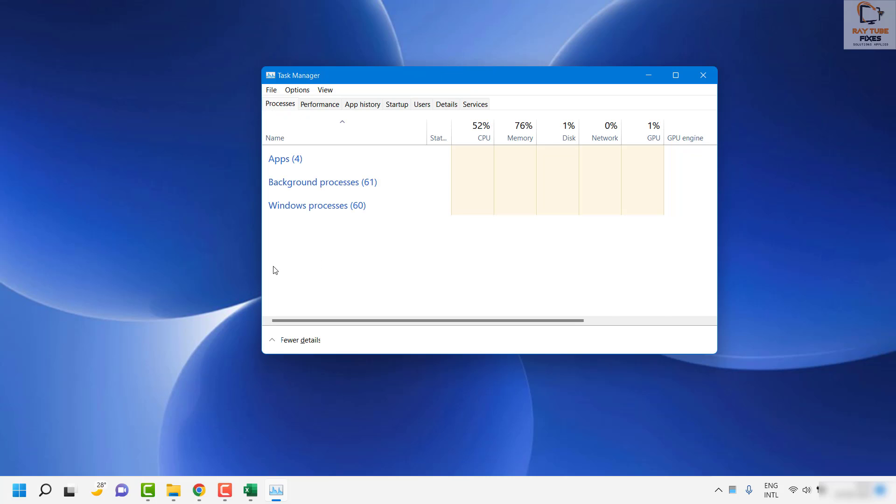
click(446, 108)
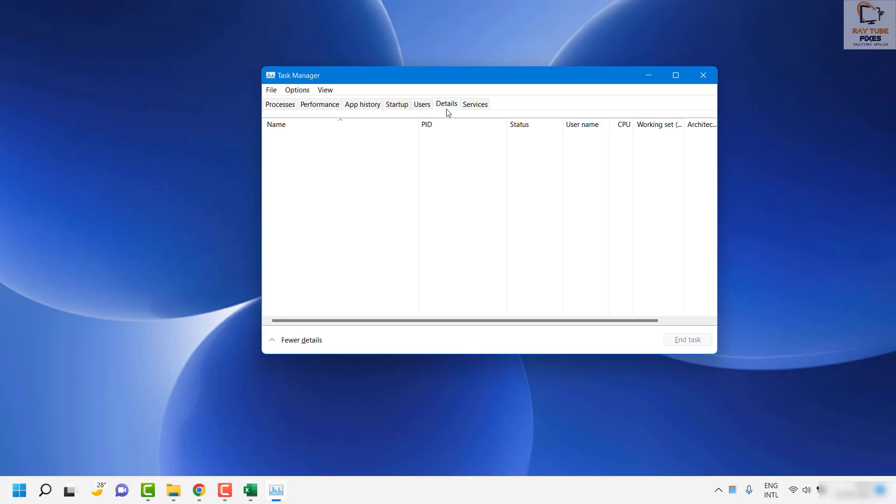
Find EXCEL.EXE by typing 'ex' and end the process.
click(318, 192)
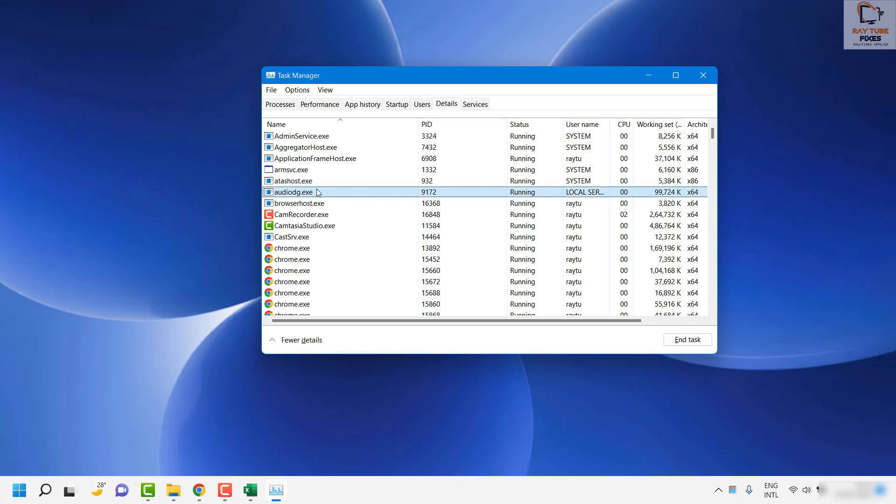
text(ex)
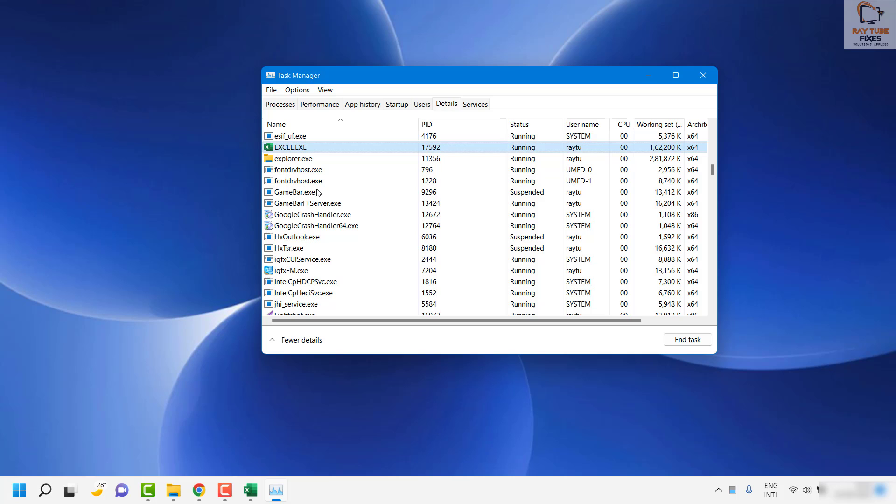
right_click(286, 149)
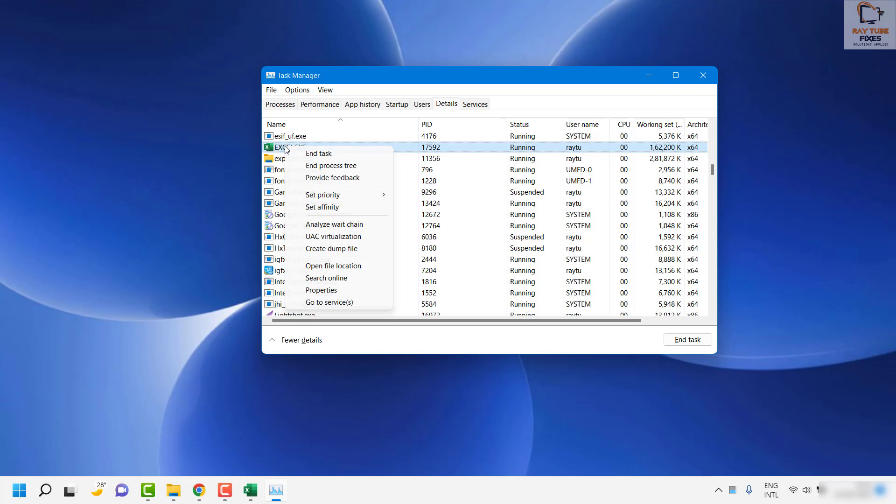
click(328, 154)
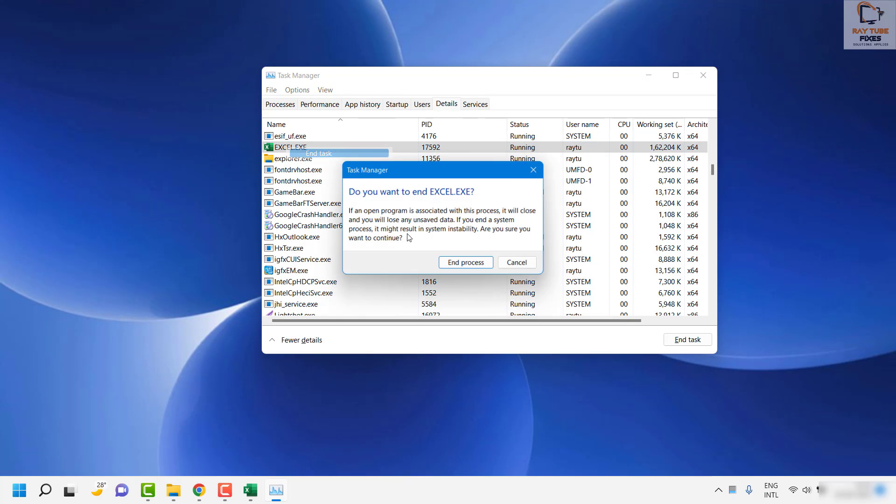
click(464, 265)
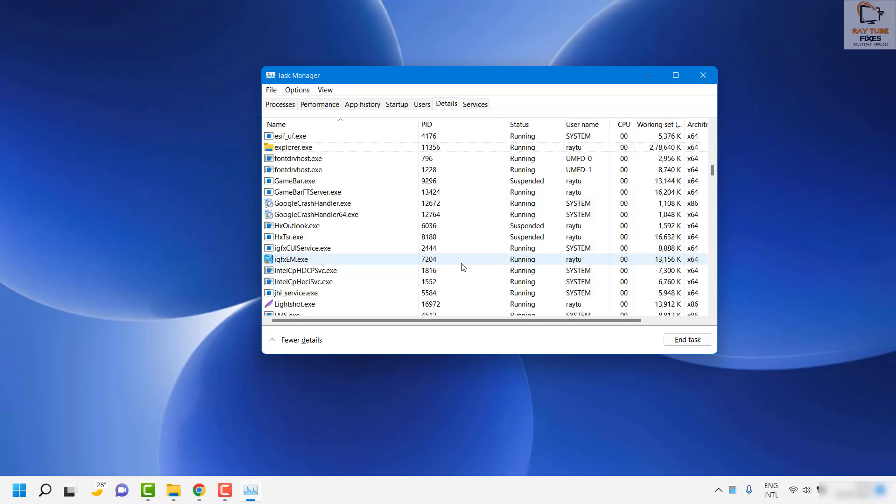
Close Task Manager and toggle Unblock in the Properties of file_example_XLS_1000 (1).xls in Downloads.
click(704, 77)
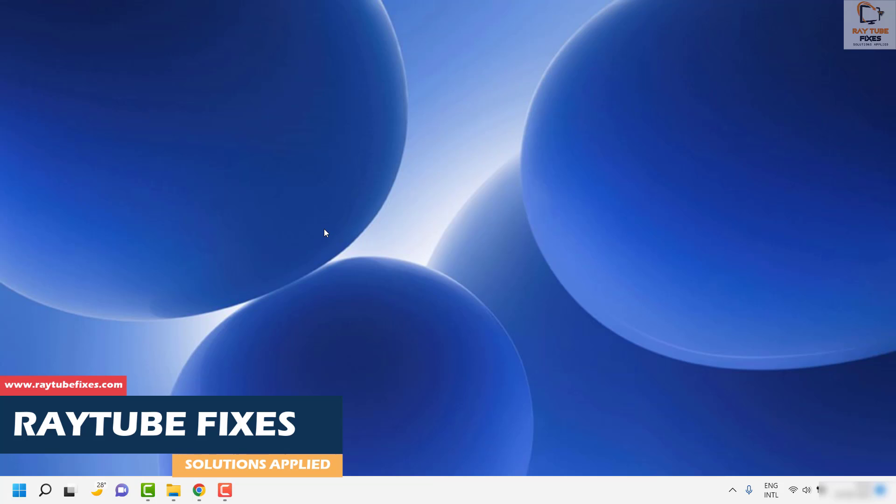
click(173, 490)
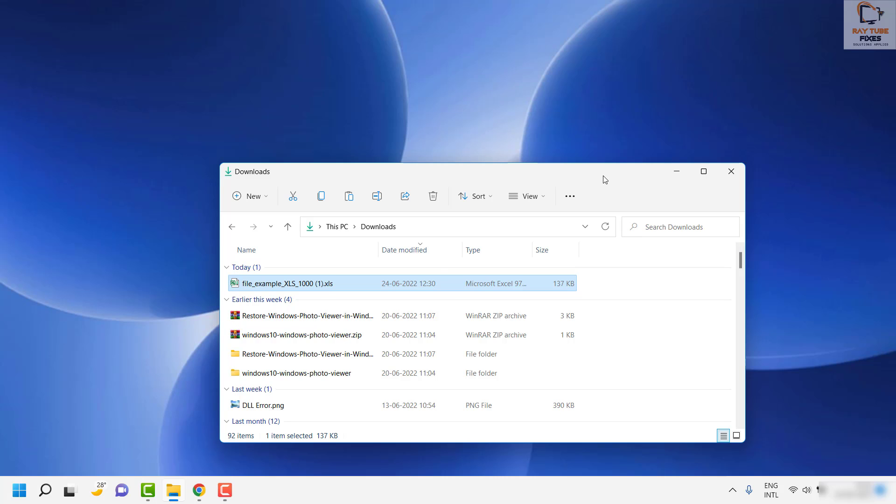
right_click(316, 287)
click(369, 401)
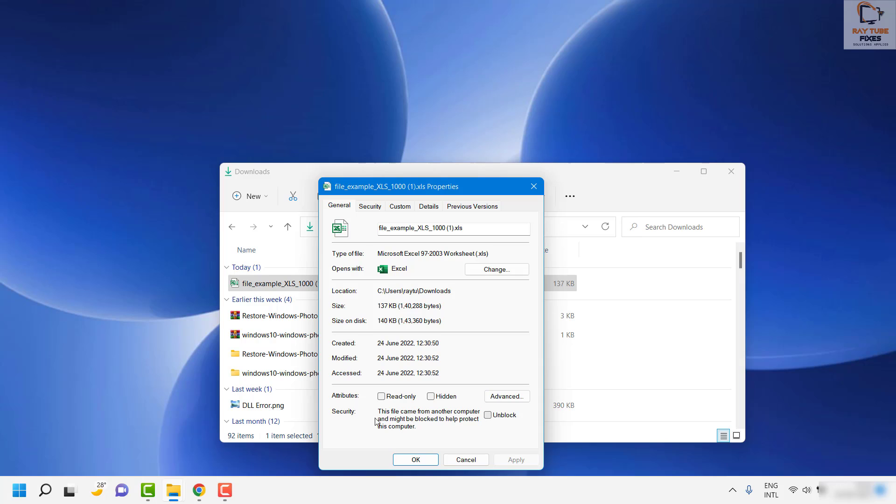
click(488, 415)
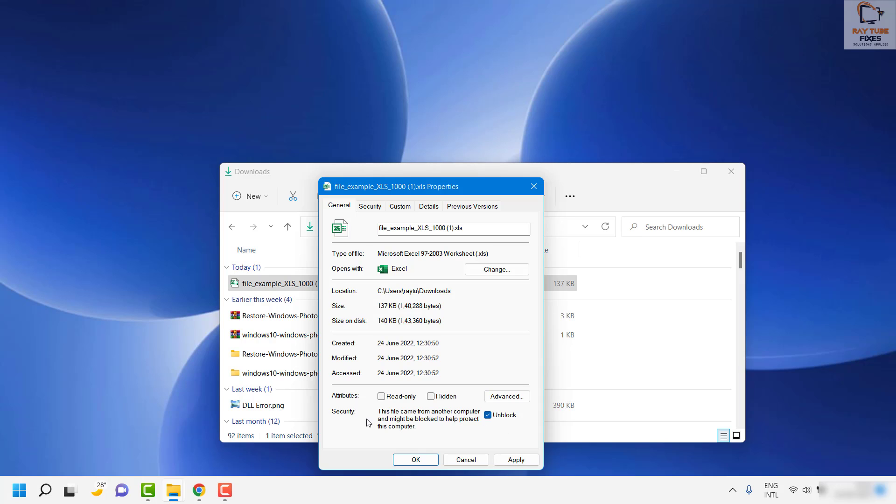
click(488, 415)
click(415, 460)
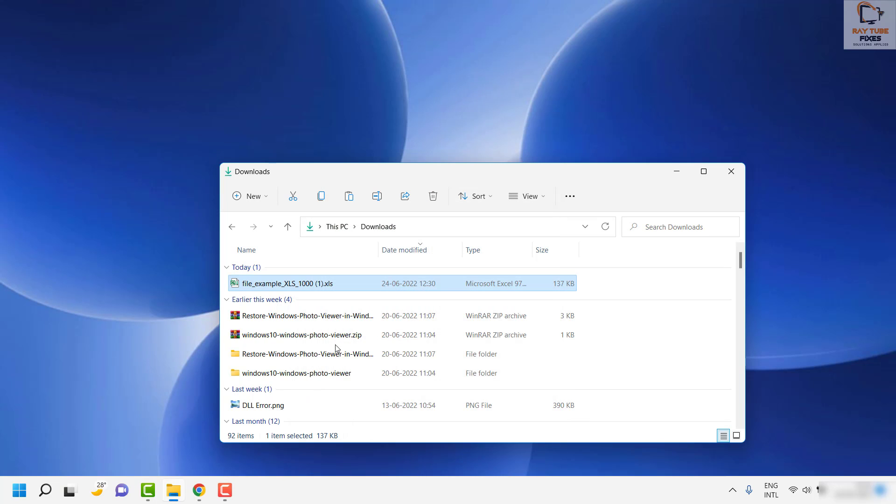
Open file_example_XLS_1000 (1).xls, choose Enable Editing, and bring up Excel Options.
double_click(322, 285)
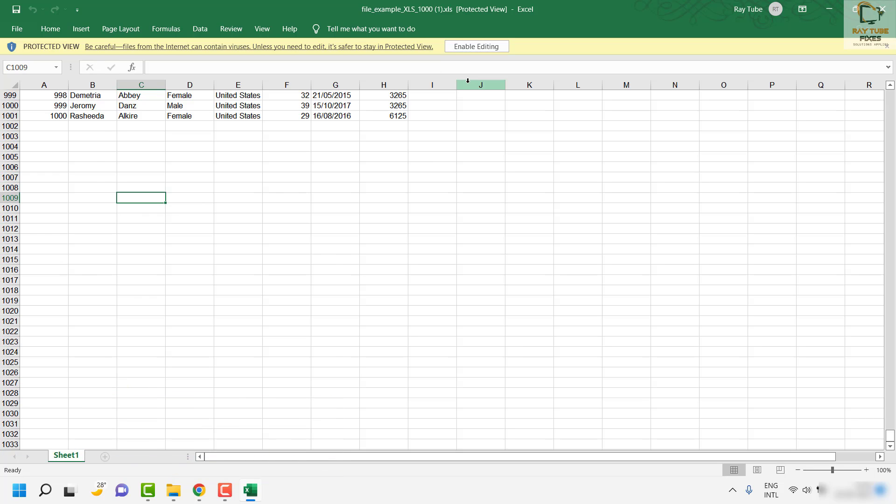
click(469, 48)
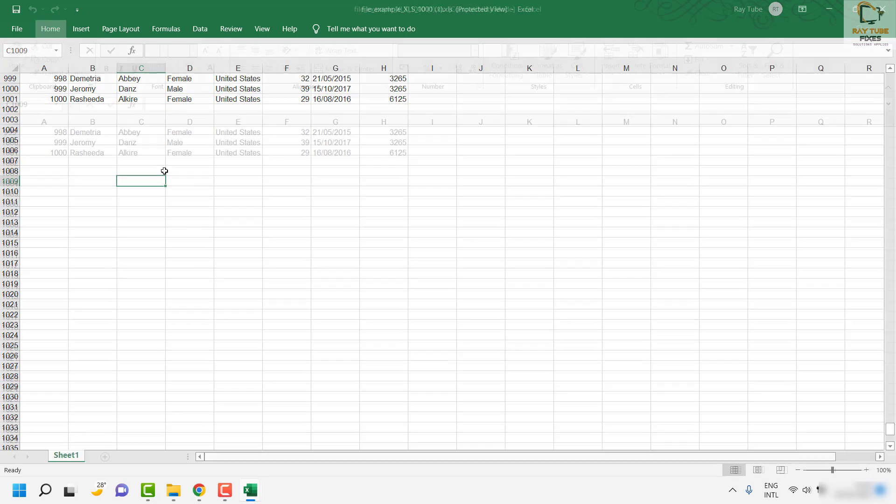
click(17, 29)
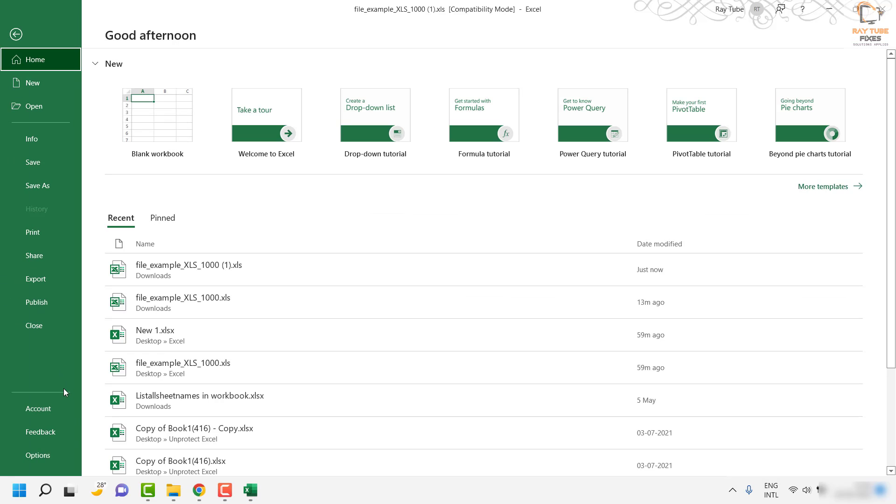
click(37, 455)
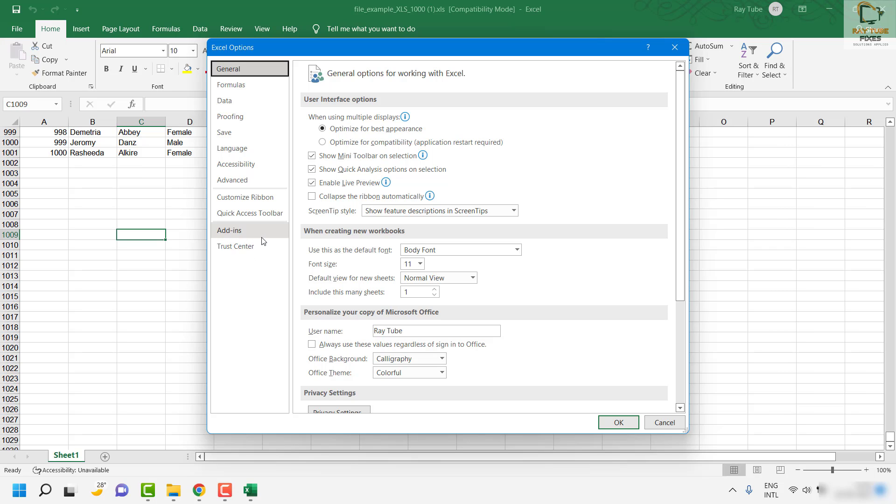
Tick 'Ignore other applications that use Dynamic Data Exchange (DDE)' under Advanced and confirm with OK.
click(241, 181)
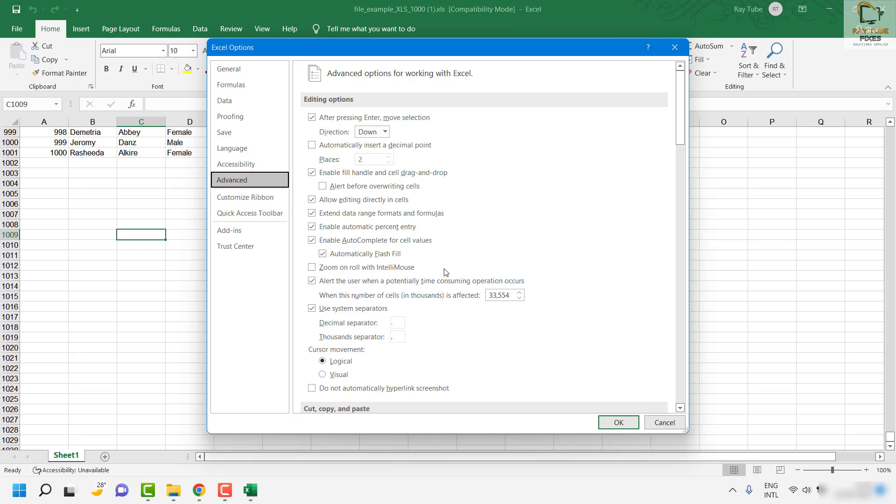
scroll(449, 267, down, 6)
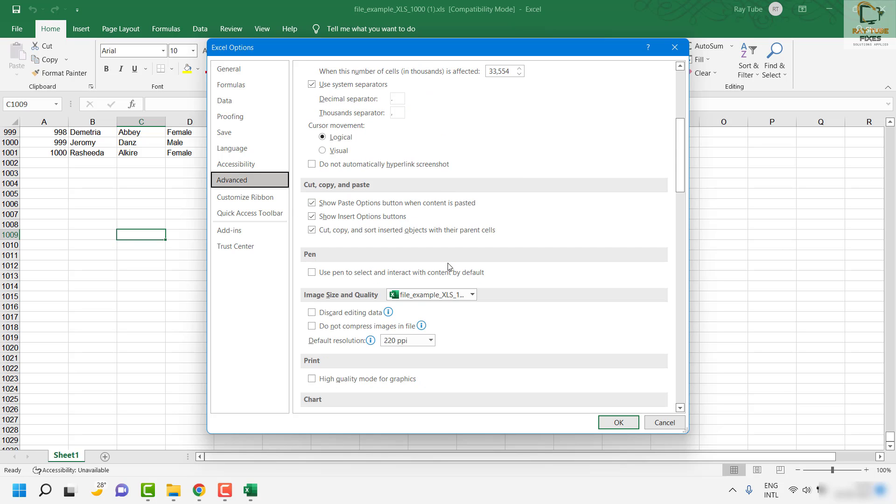
scroll(450, 267, down, 5)
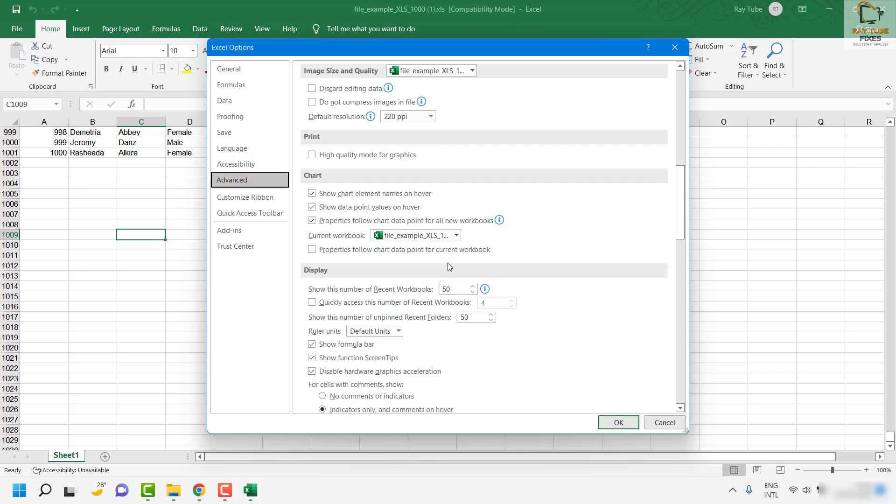
scroll(449, 267, down, 3)
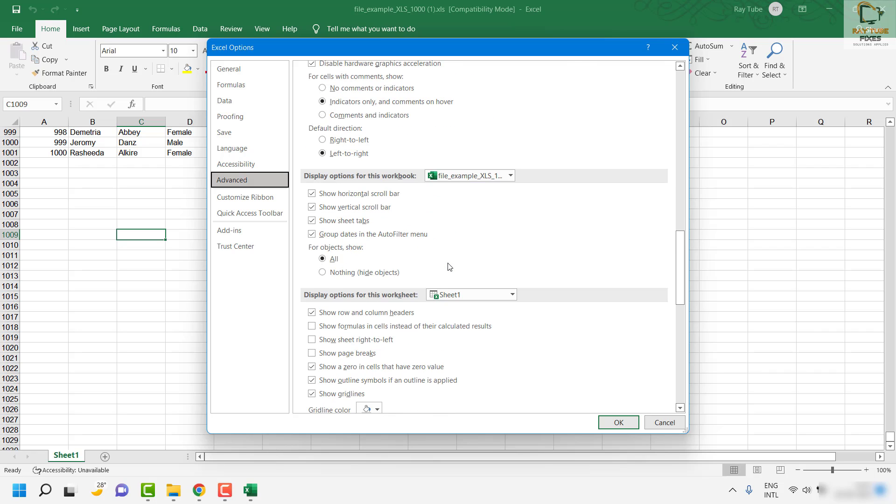
scroll(450, 267, down, 4)
scroll(449, 267, down, 5)
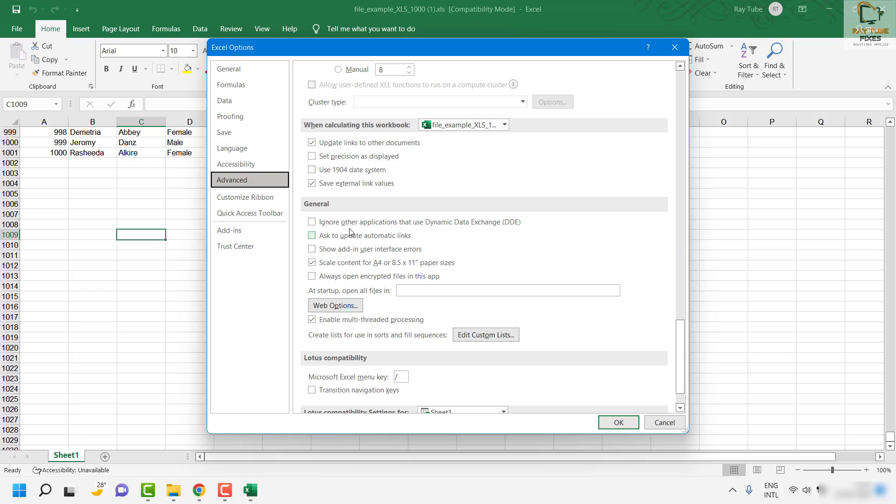
click(313, 223)
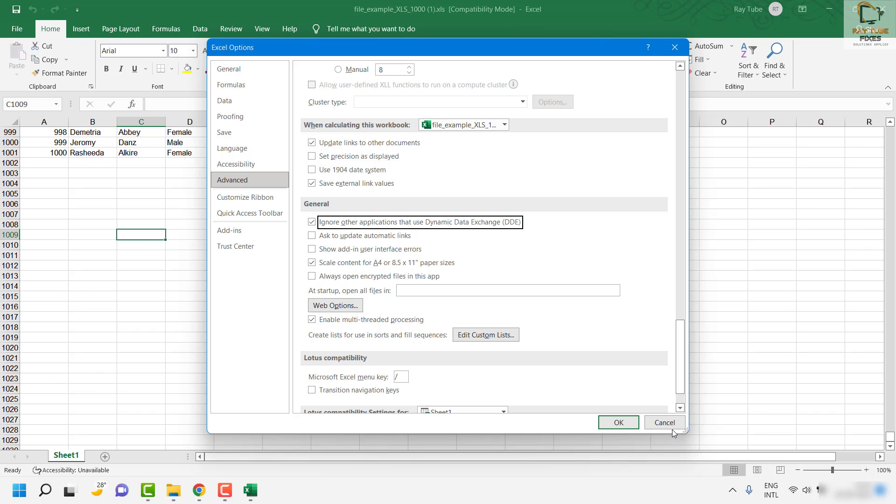
click(618, 425)
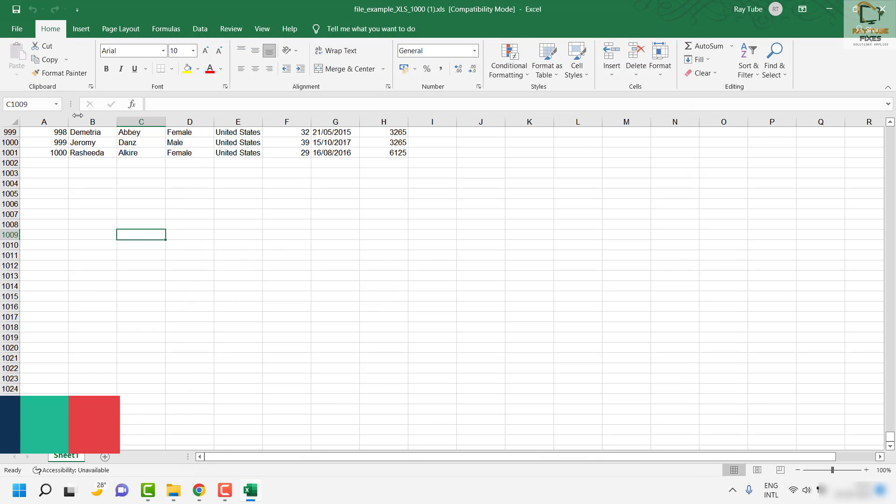
Switch Workbook Calculation from Automatic to Manual in the Formulas options.
click(17, 29)
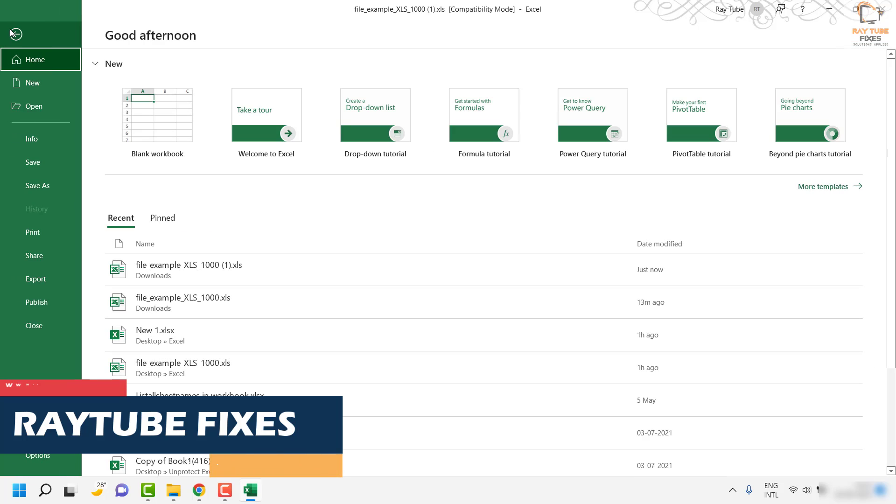
click(46, 461)
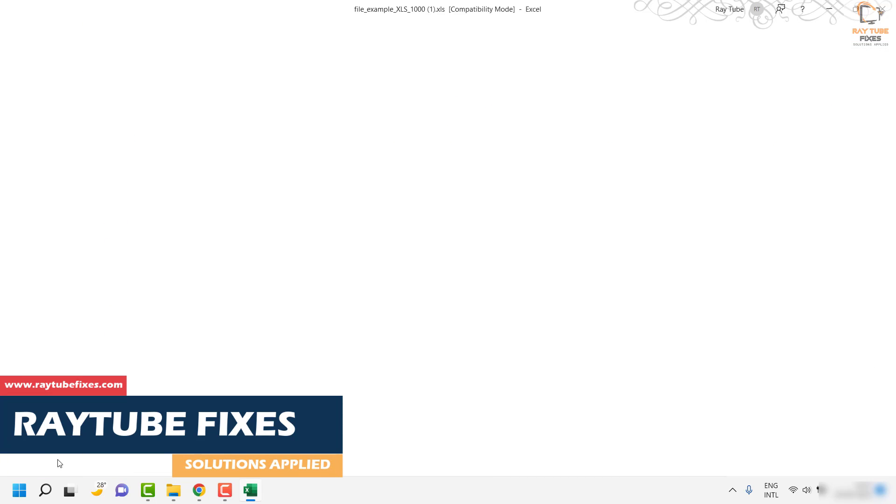
click(254, 87)
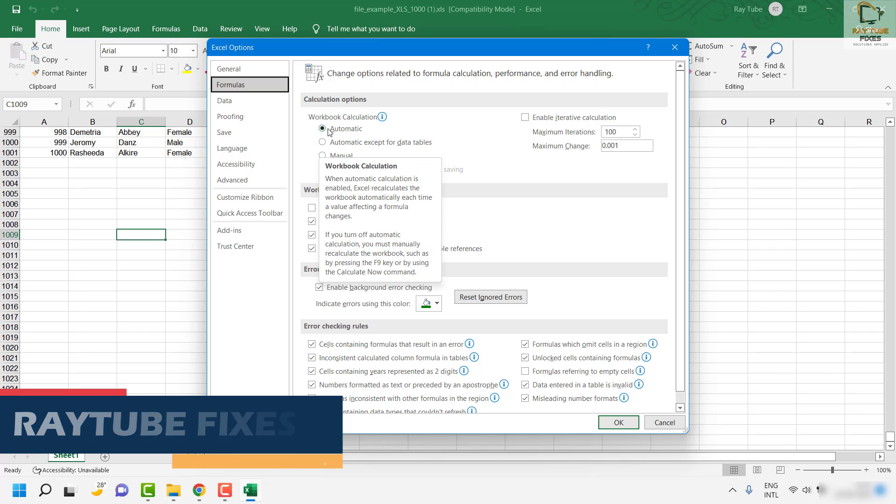
click(323, 156)
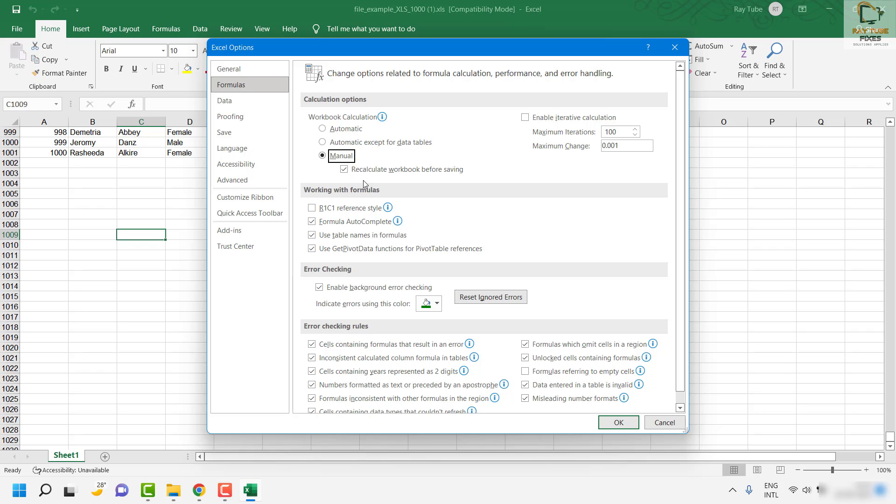
Untick Protected View for Internet files, unsafe locations and Outlook attachments, then confirm both dialogs.
click(238, 248)
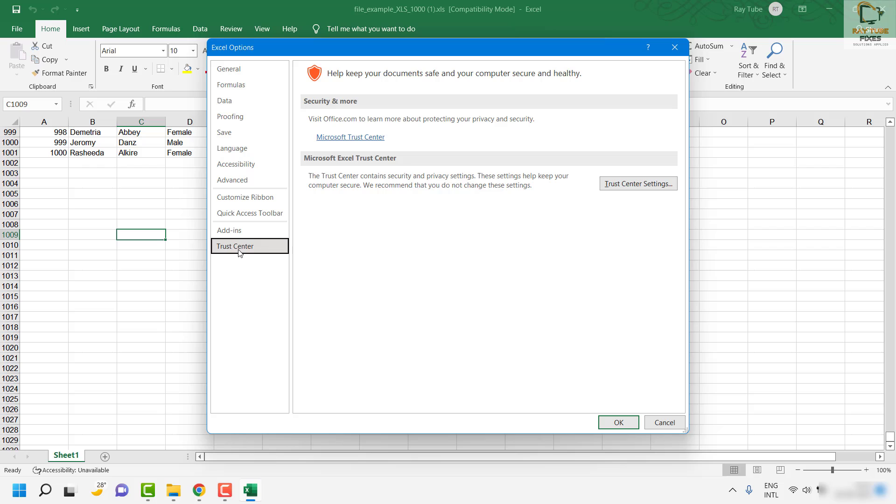
click(635, 184)
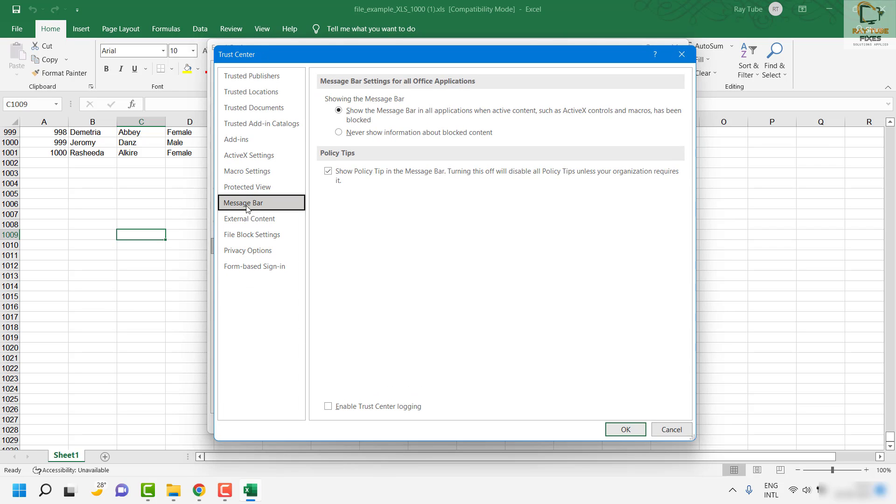
click(246, 189)
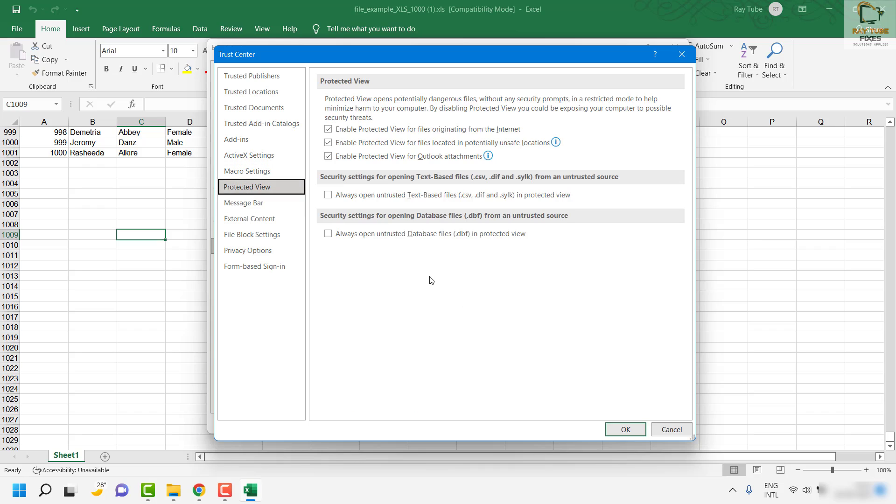
click(329, 130)
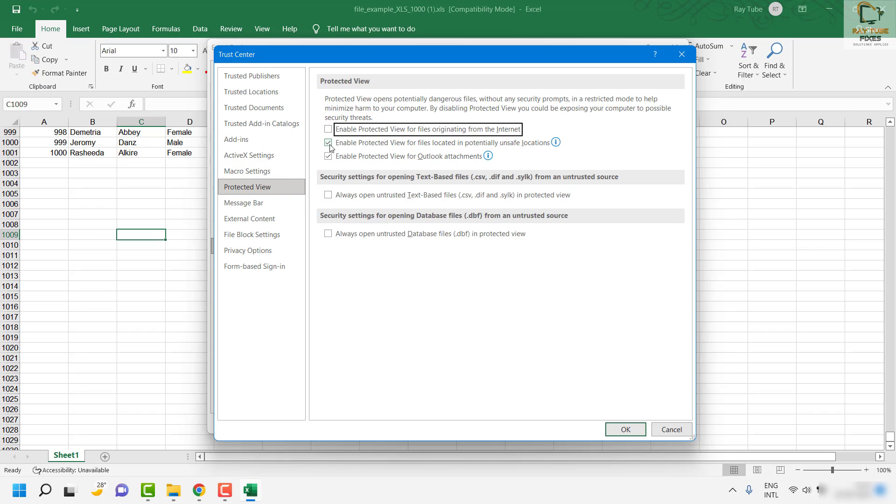
click(328, 142)
click(328, 156)
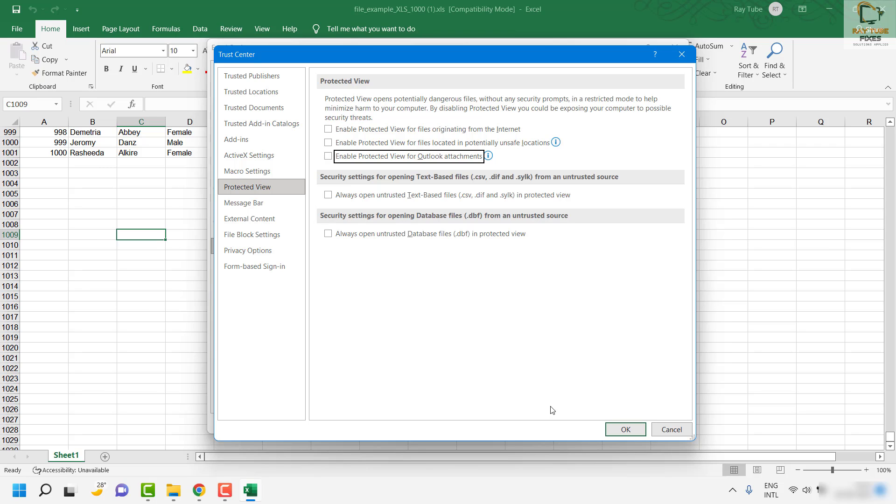
click(625, 430)
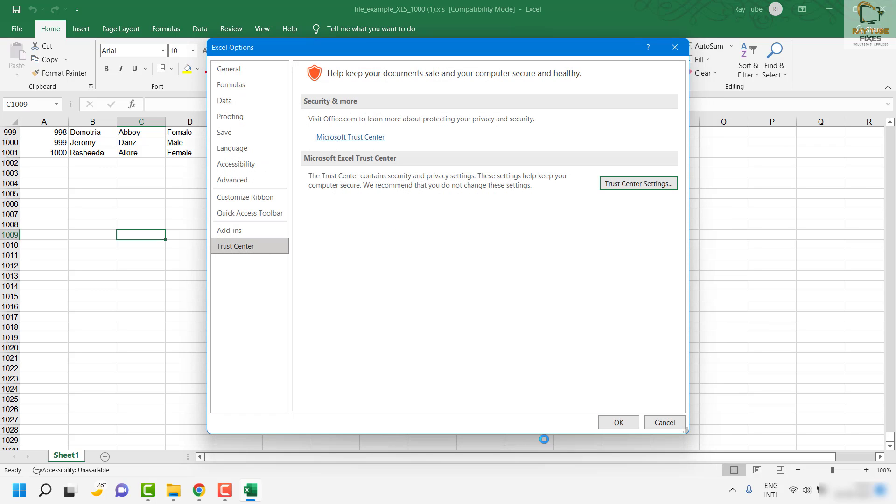
click(617, 423)
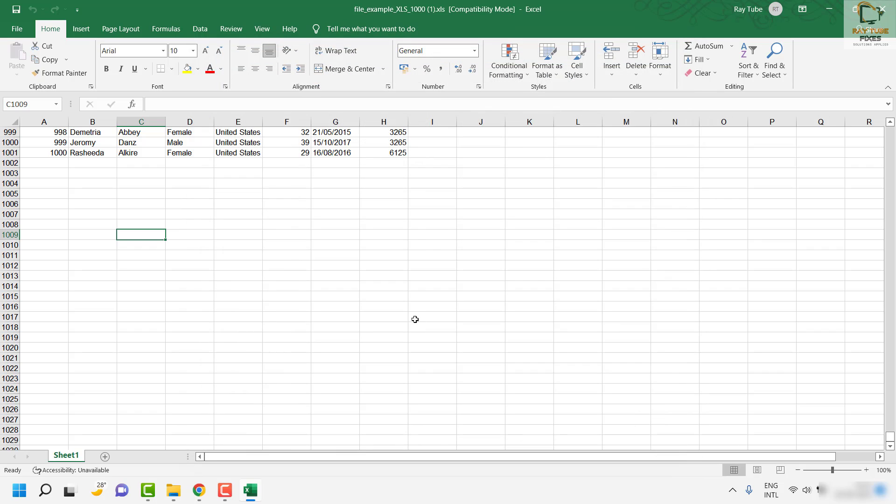
Confirm Manual is still selected under Formulas > Calculation Options.
click(449, 215)
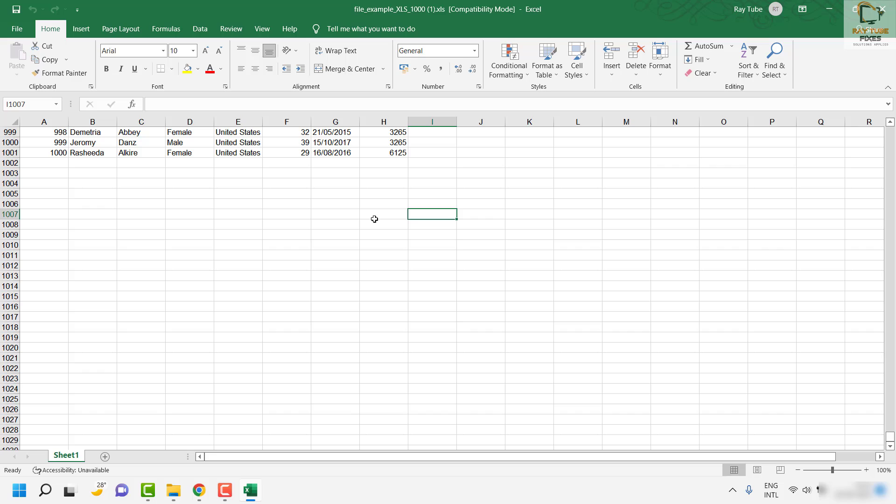
click(355, 206)
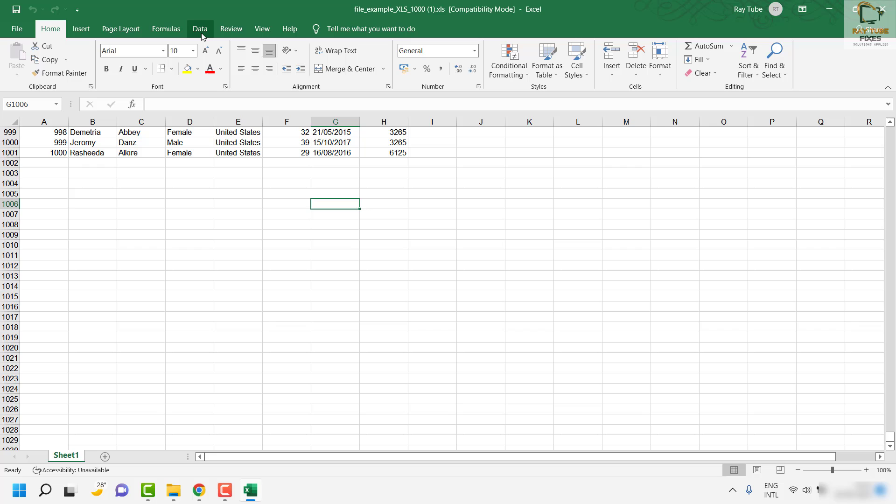
click(166, 29)
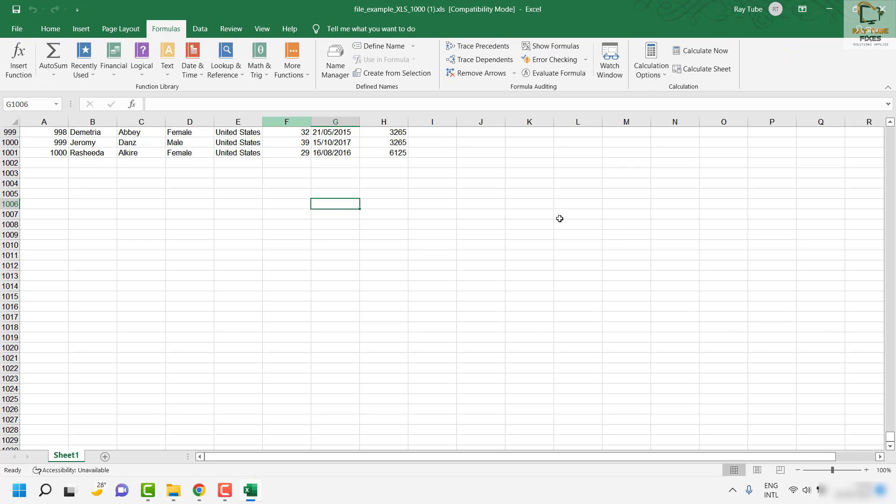
click(662, 75)
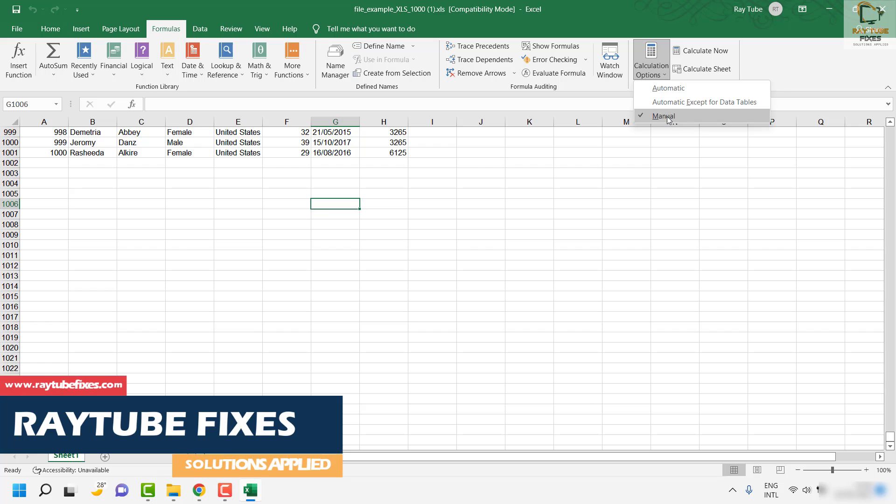
click(465, 201)
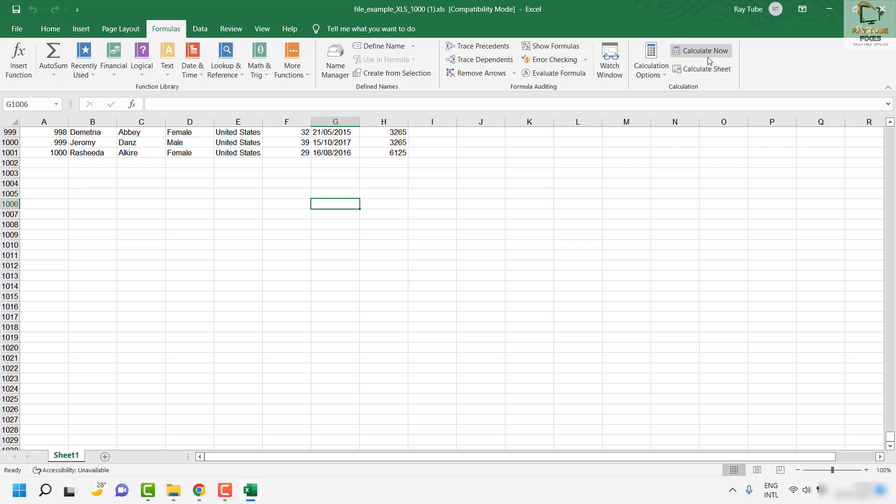
click(653, 67)
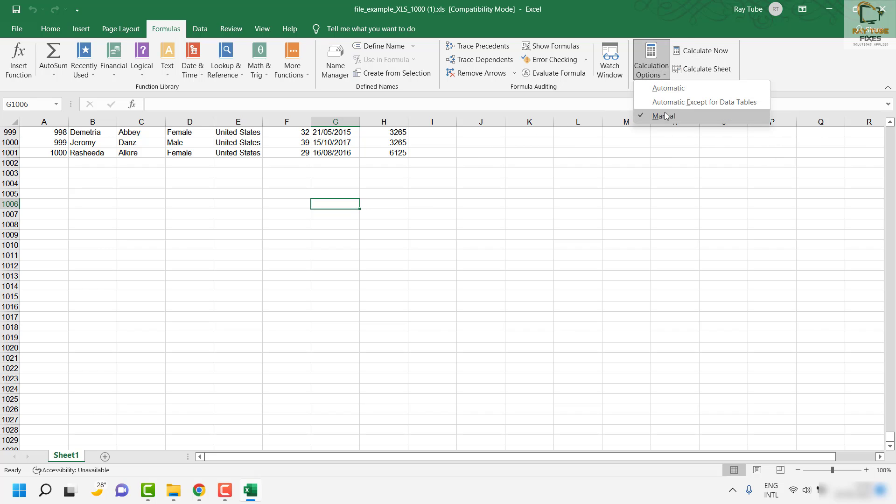
click(723, 68)
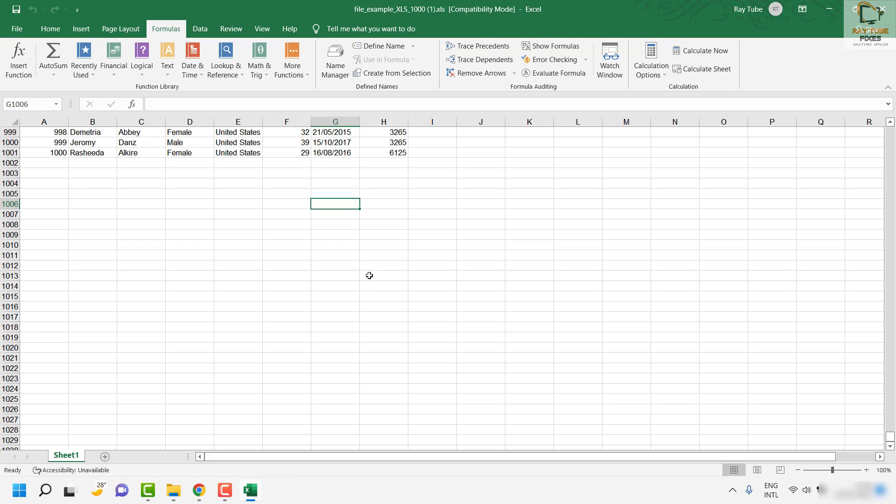
Close Excel without saving the workbook.
scroll(228, 259, up, 9)
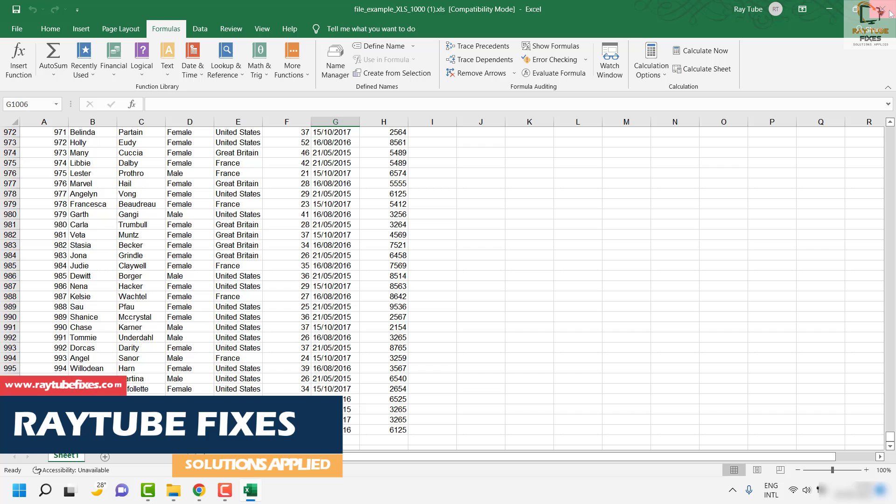
click(890, 12)
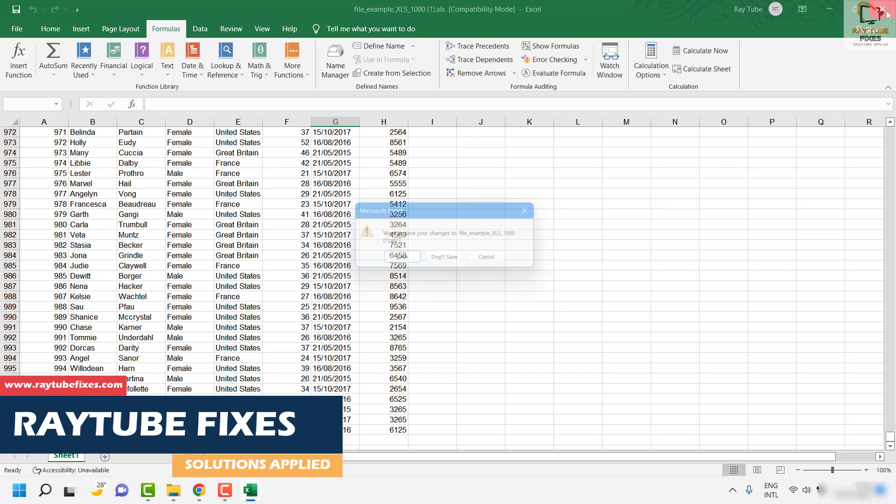
click(448, 260)
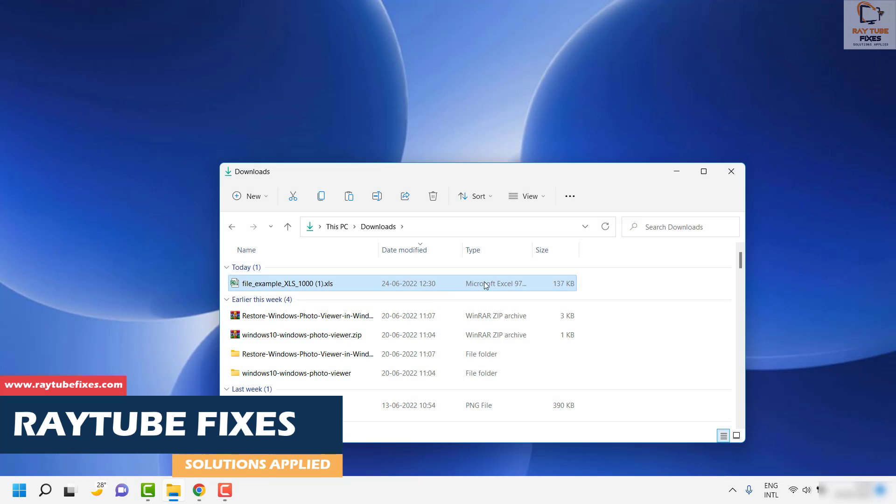
right_click(317, 289)
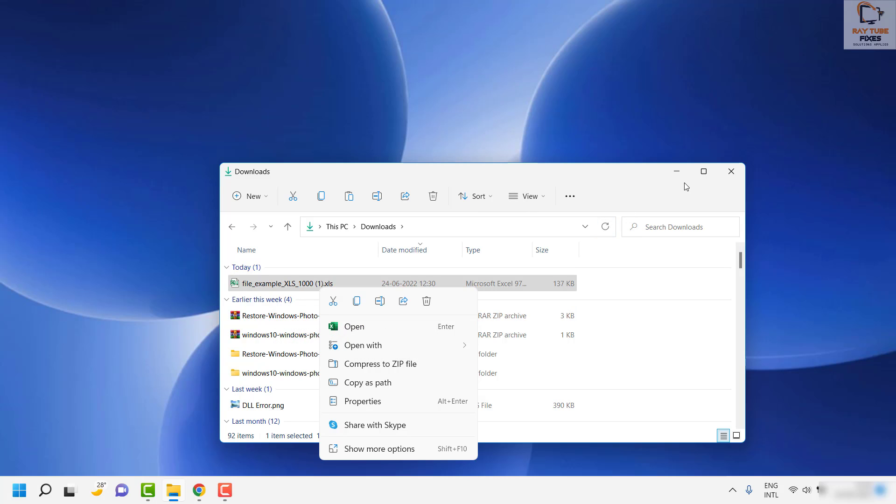
click(606, 186)
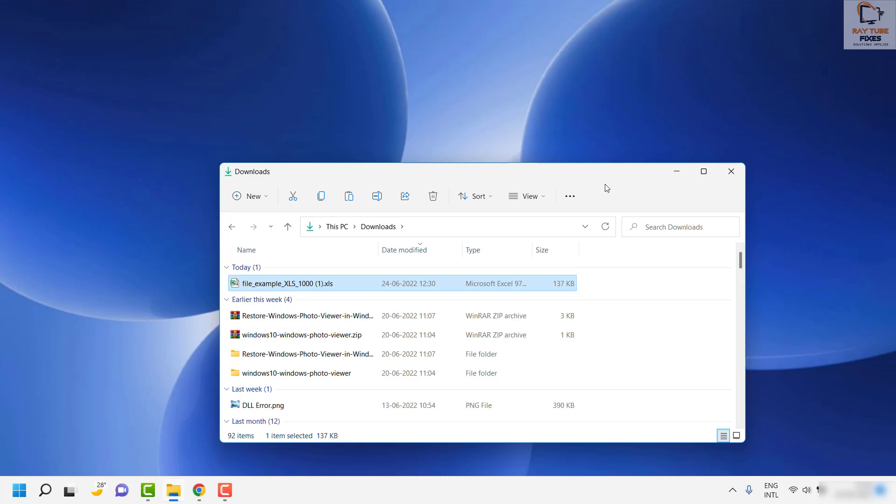